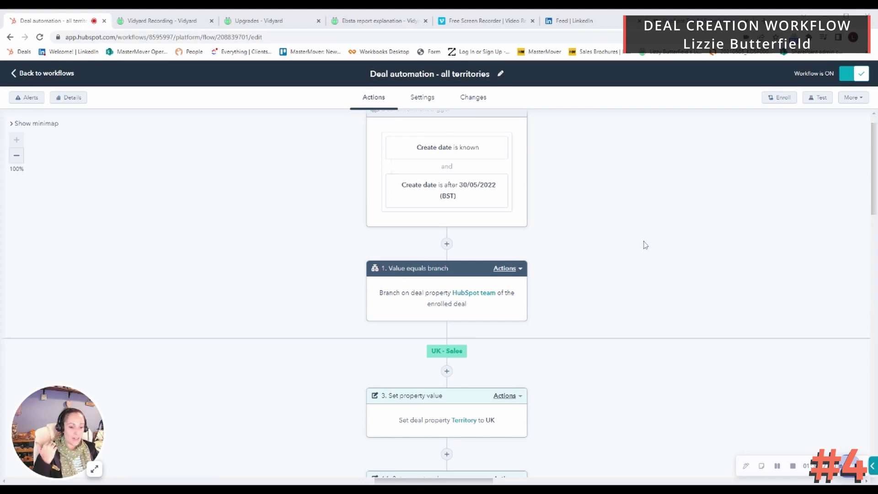
# Examine the enrollment trigger and the UK - Sales branch's property actions through to the Deal owner branch
pyautogui.scroll(-5, 645, 246)
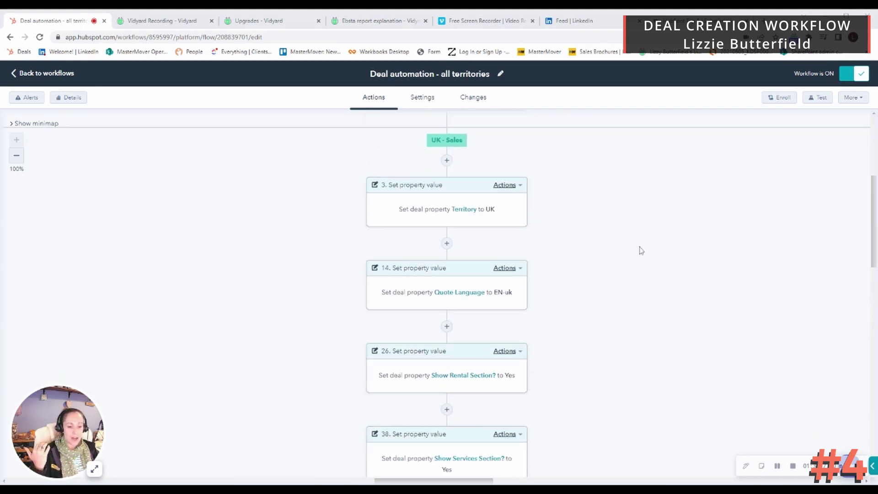
pyautogui.scroll(-1, 621, 301)
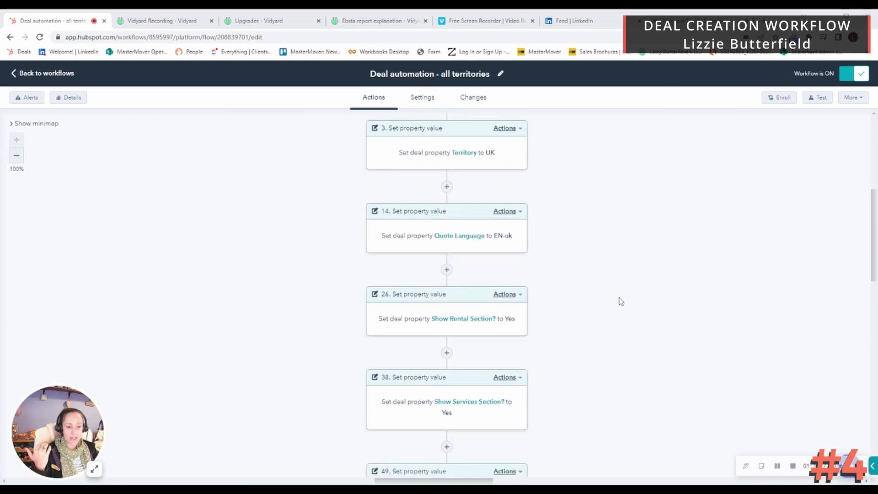
pyautogui.scroll(-1, 621, 301)
pyautogui.scroll(-1, 634, 251)
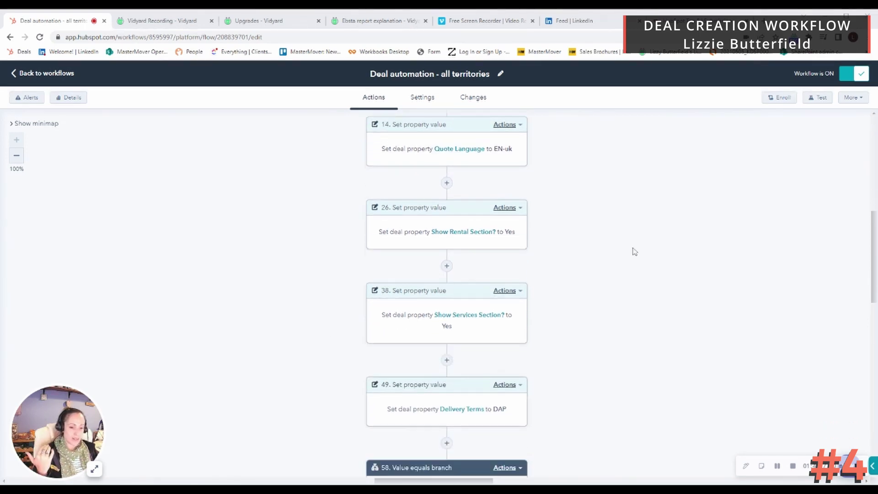
pyautogui.scroll(-1, 634, 251)
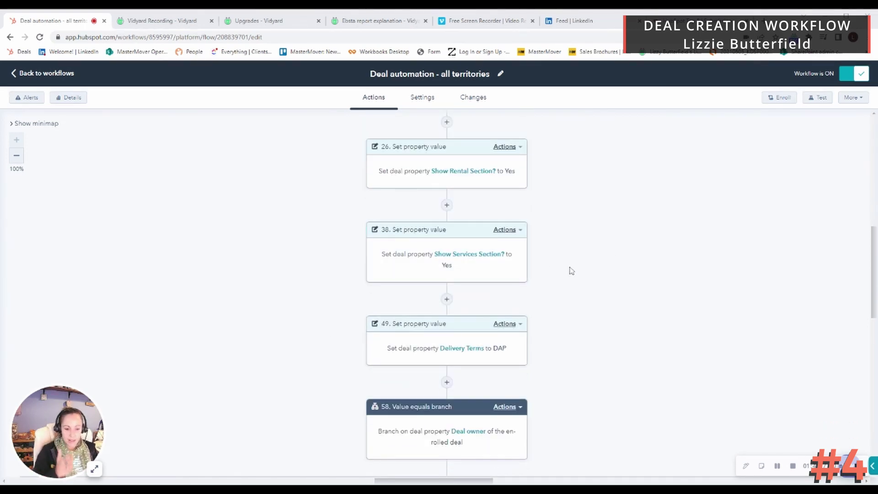
pyautogui.scroll(-3, 571, 271)
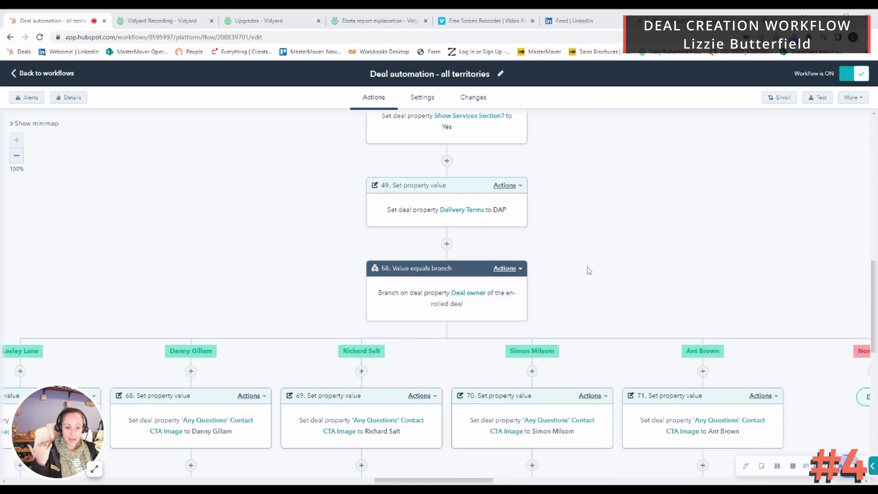
pyautogui.scroll(-2, 620, 268)
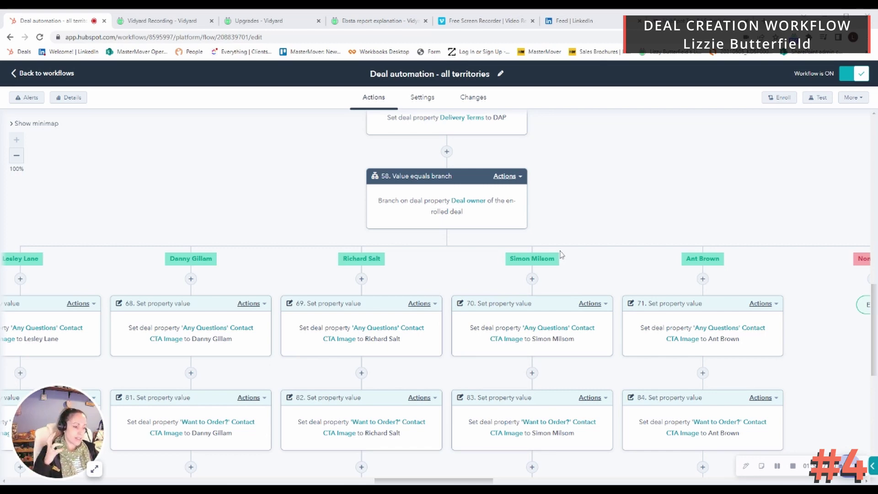
pyautogui.scroll(2, 563, 253)
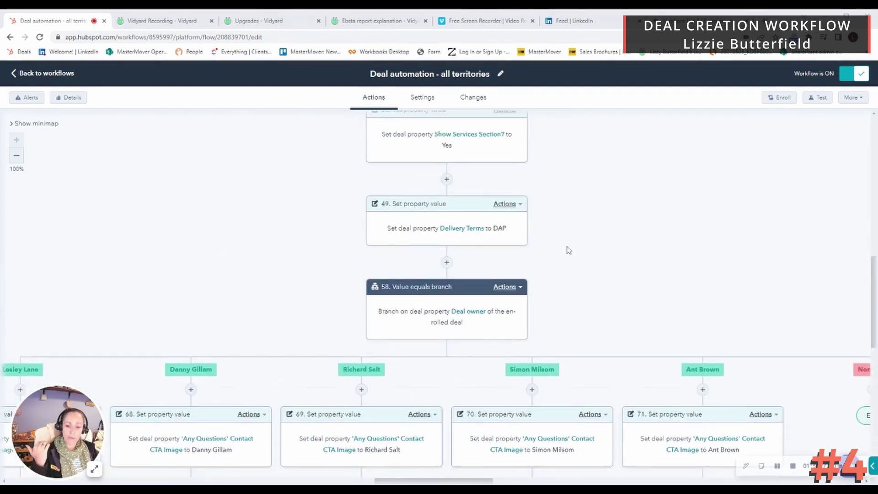
pyautogui.scroll(2, 569, 250)
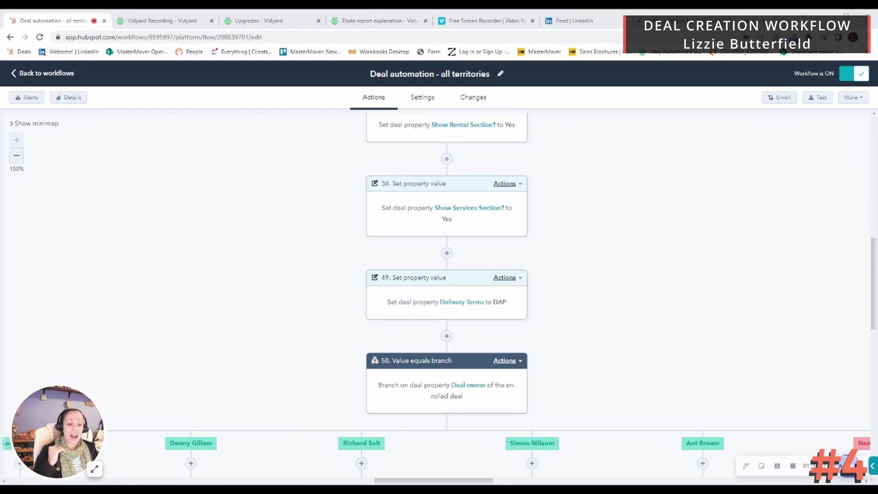
pyautogui.scroll(5, 570, 248)
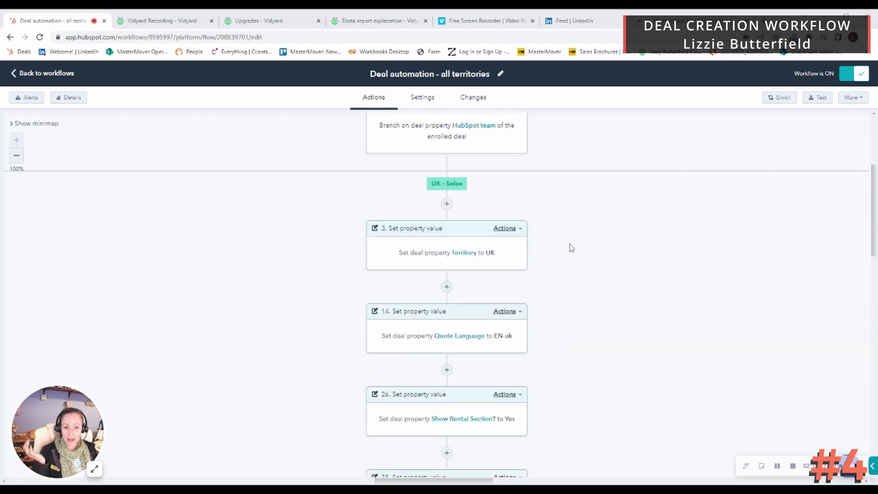
pyautogui.scroll(4, 571, 247)
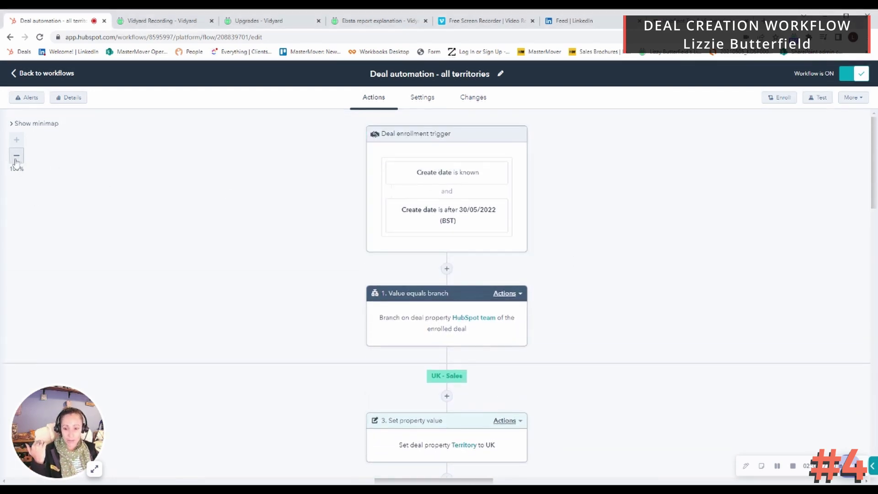
# Zoom out the deal automation workflow for an overview of its territory branches
pyautogui.click(16, 156)
pyautogui.click(16, 156)
pyautogui.click(16, 156)
pyautogui.click(16, 156)
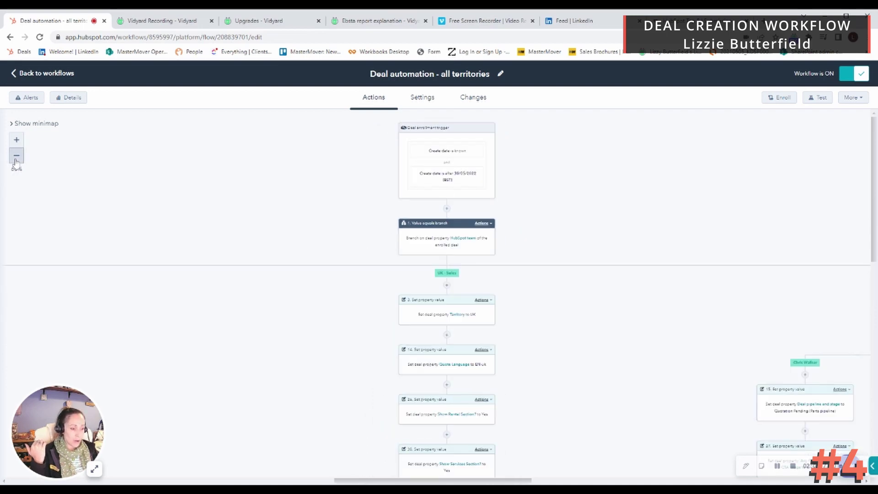
pyautogui.click(16, 156)
pyautogui.click(16, 156)
pyautogui.click(16, 156)
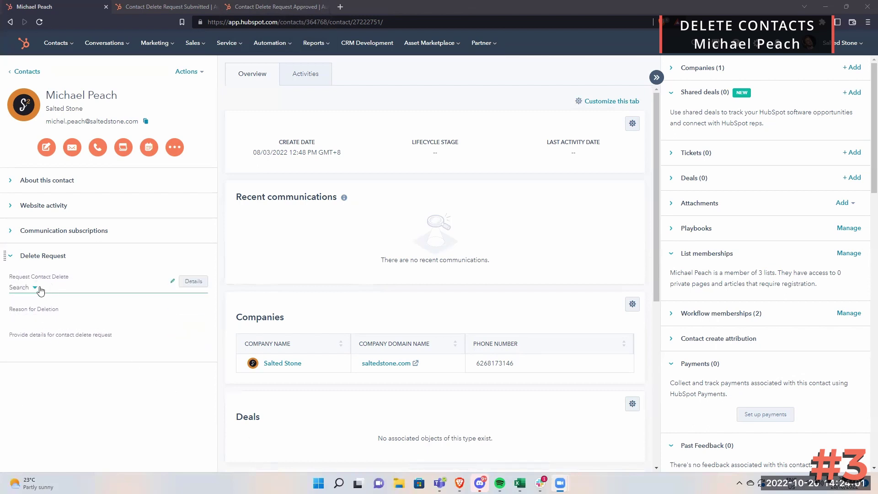
# Save a contact delete request set to Yes, with reason Right To Be Forgotten and details "Contact requested to be deleted from our database."
pyautogui.click(28, 289)
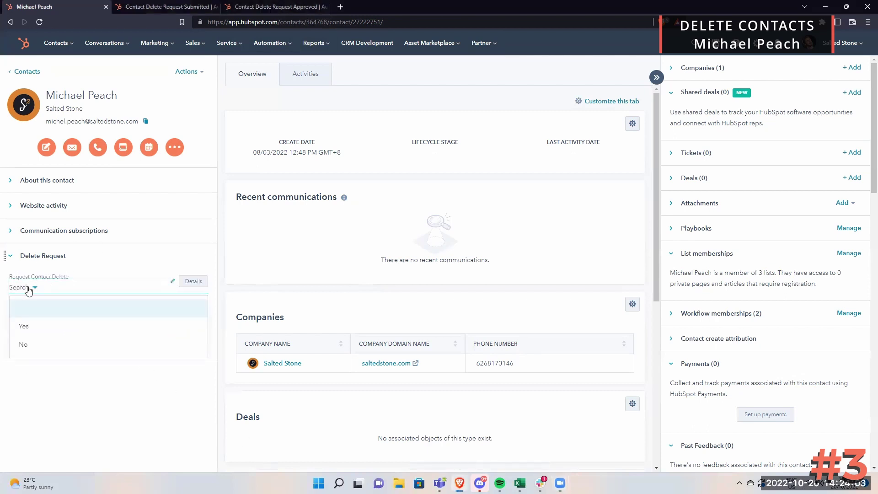
pyautogui.click(31, 325)
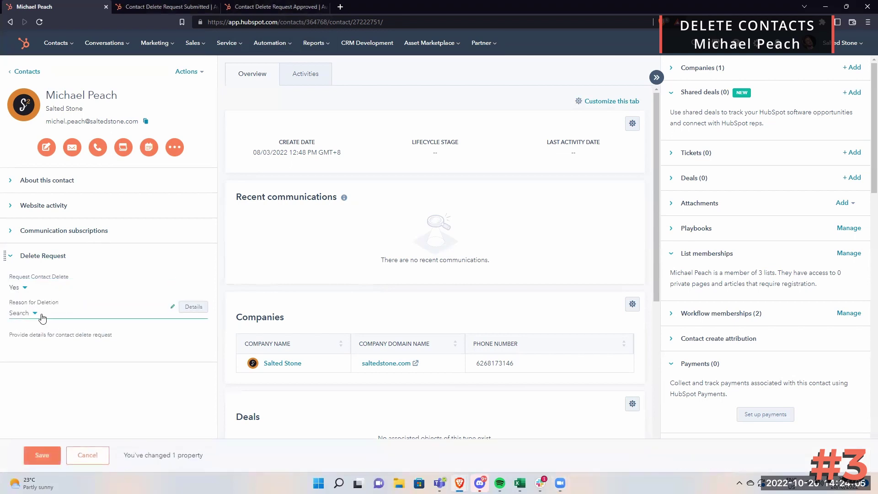
pyautogui.click(40, 315)
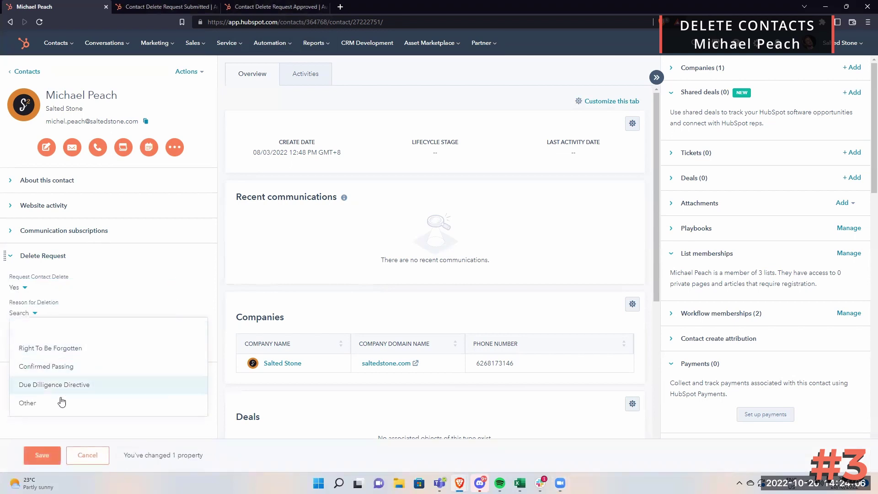
pyautogui.click(64, 349)
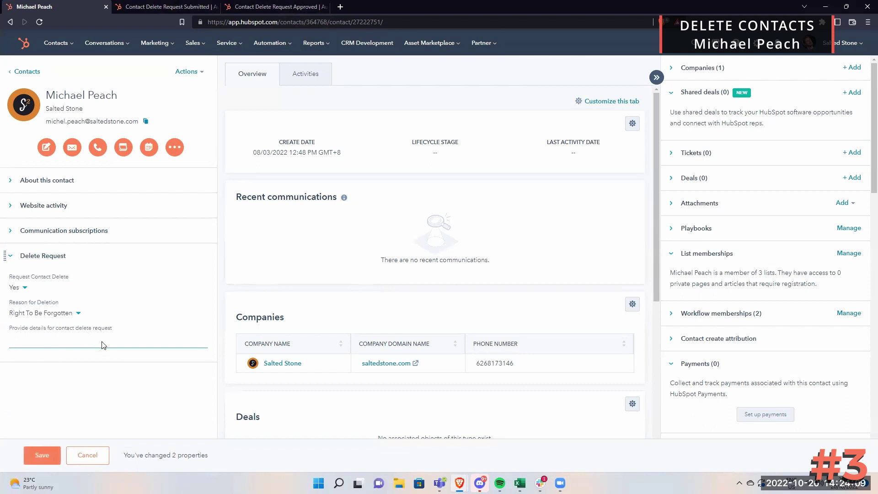
pyautogui.write('Contact requested to be deleted from our database.')
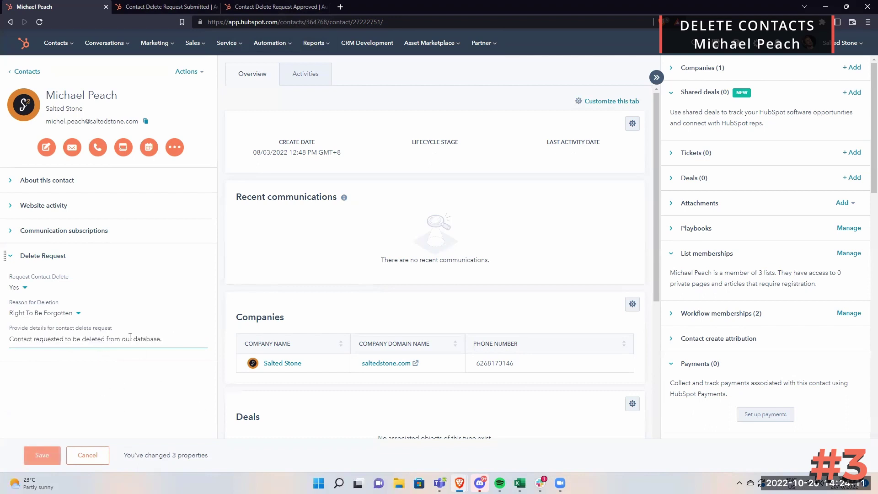
pyautogui.click(36, 456)
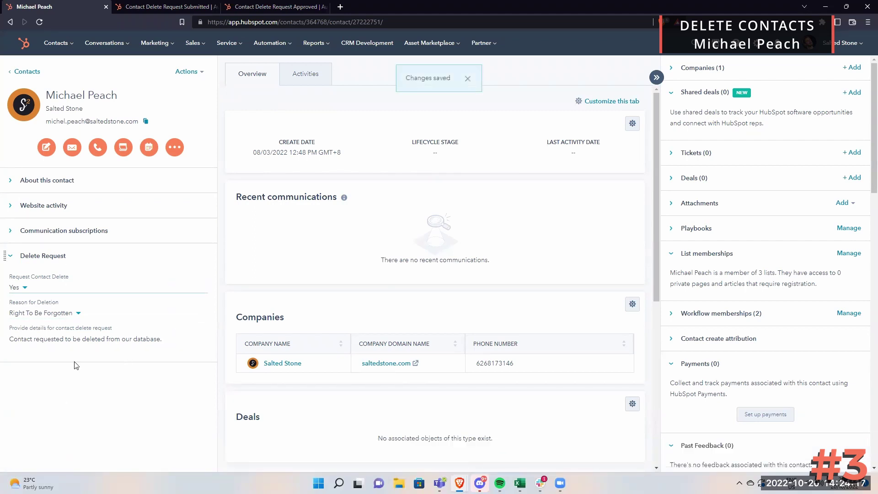
# Review the Contact Delete Request Submitted workflow and the recipients, subject and body of its internal email notification
pyautogui.click(165, 6)
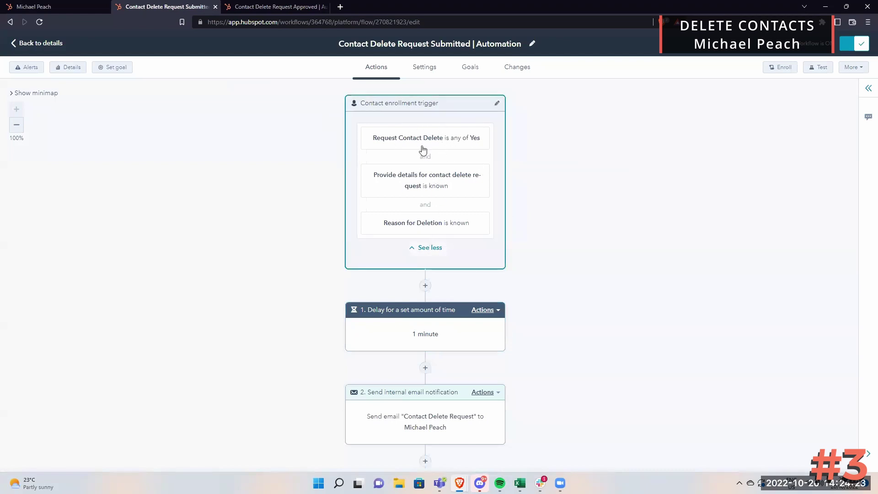
pyautogui.scroll(-3, 517, 256)
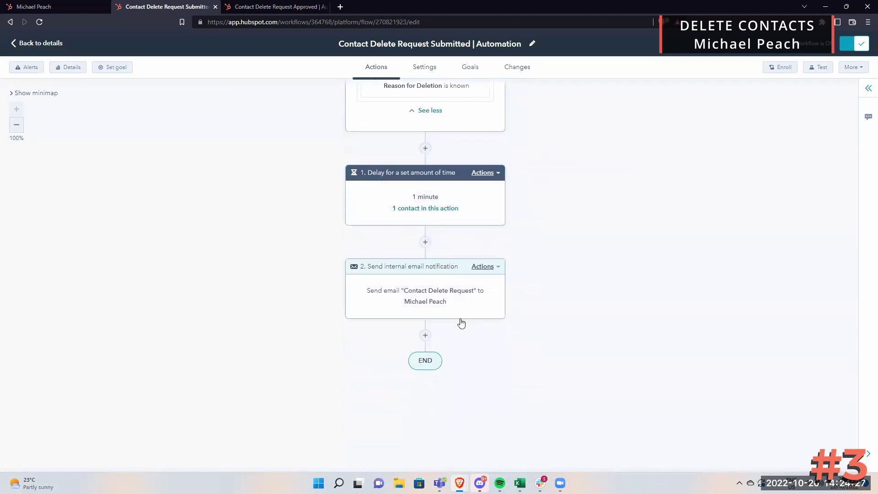
pyautogui.click(425, 295)
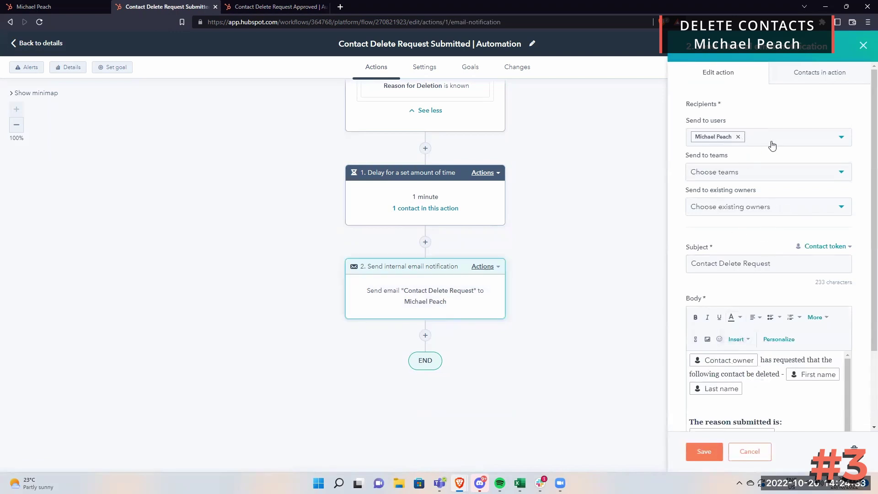
pyautogui.scroll(-2, 778, 205)
pyautogui.scroll(-1, 795, 302)
pyautogui.scroll(1, 795, 301)
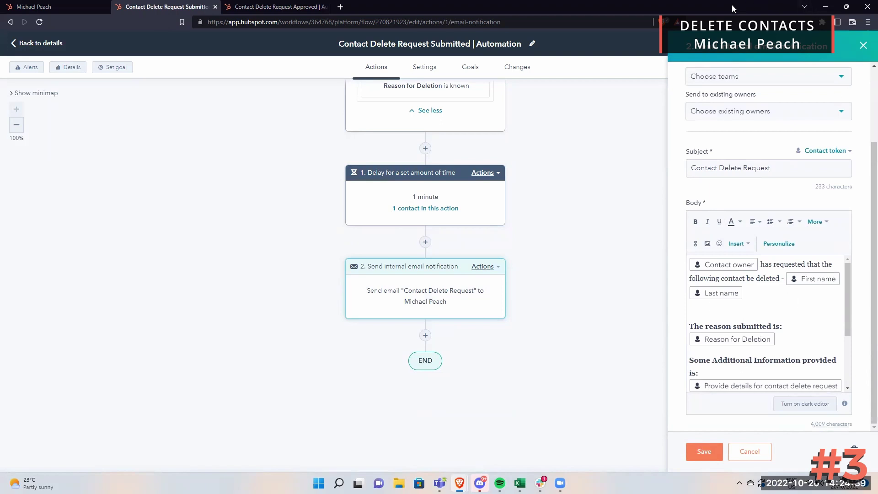
# Switch to the Contact Delete Request email, open its Process Request form and set Approve Contact Deletion to Yes
pyautogui.hotkey('alt', 'Tab')
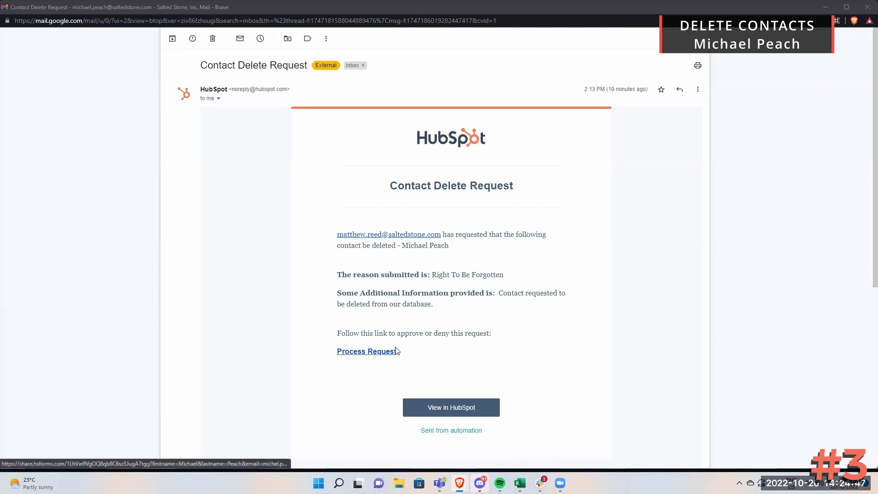
pyautogui.click(366, 352)
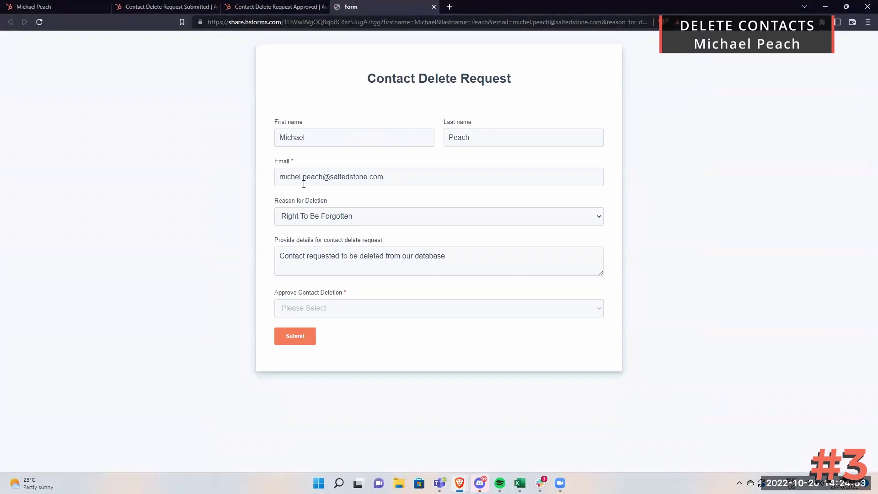
pyautogui.click(335, 308)
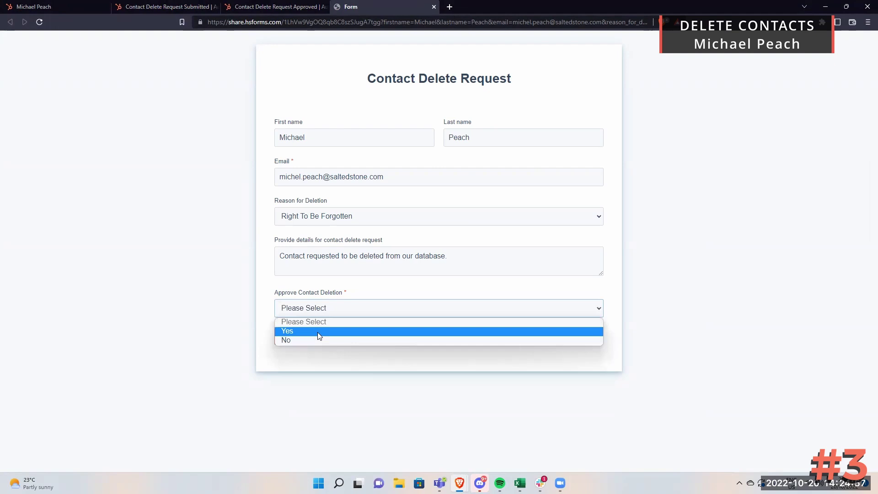
pyautogui.click(307, 330)
# Try No for Approve Contact Deletion to check the Delete Request Denied Reason field, and restore the answer to Yes
pyautogui.click(324, 309)
pyautogui.click(298, 340)
pyautogui.click(283, 350)
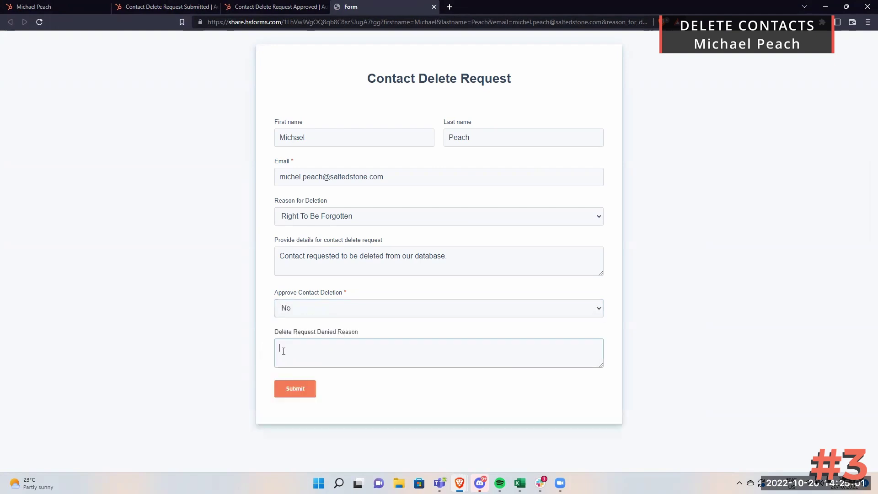
pyautogui.click(333, 310)
pyautogui.click(310, 329)
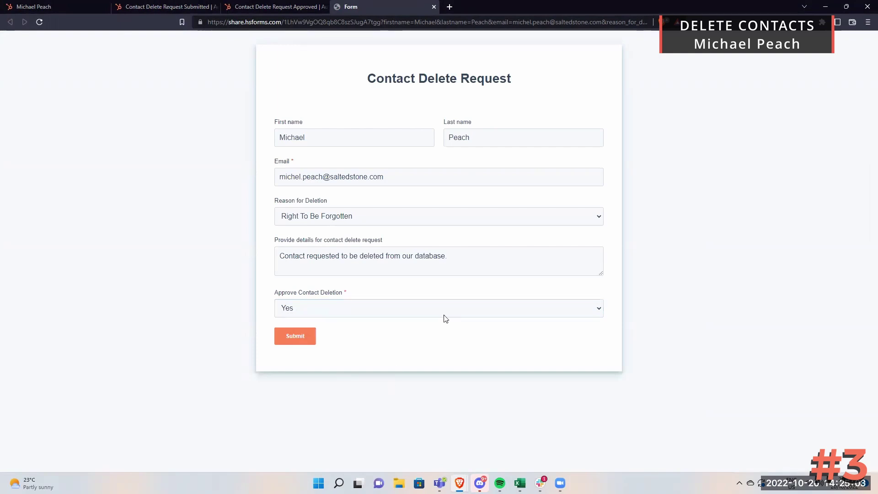
# Review the Contact Delete Request Approved workflow's branches and its denied-request in-app notification, closing the notification without saving
pyautogui.click(275, 6)
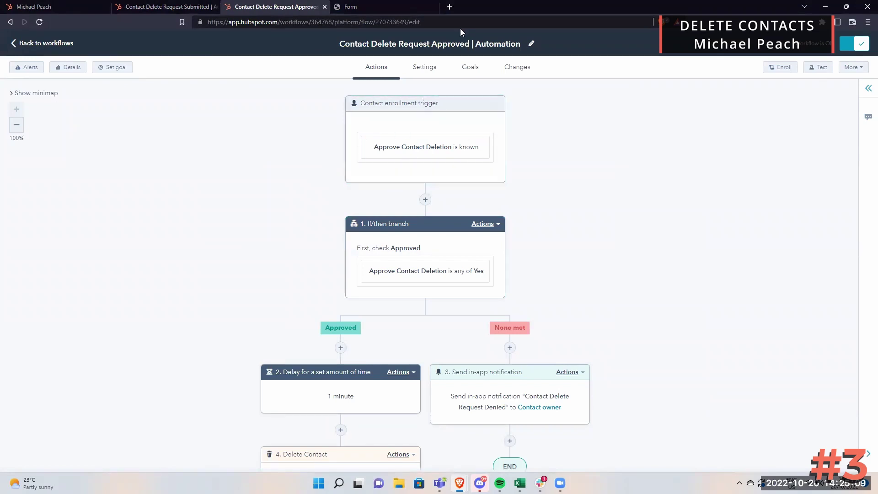
pyautogui.scroll(-2, 425, 106)
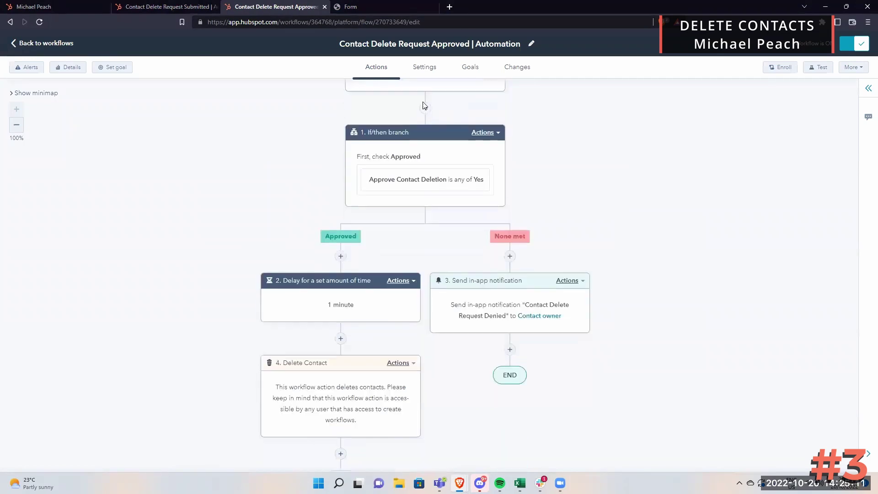
pyautogui.scroll(-1, 379, 229)
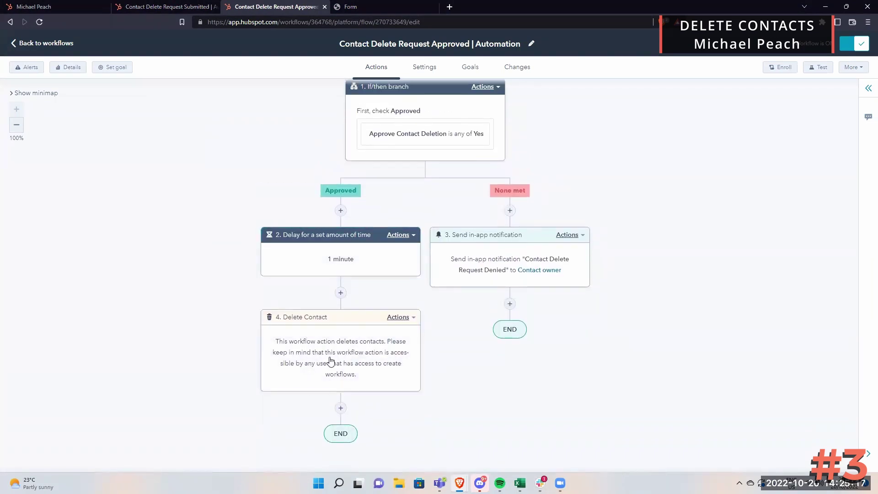
pyautogui.scroll(1, 420, 175)
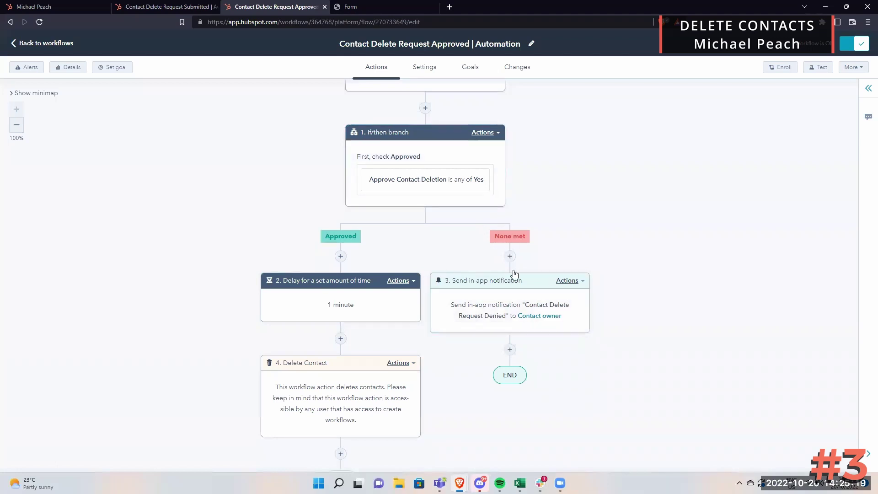
pyautogui.click(493, 310)
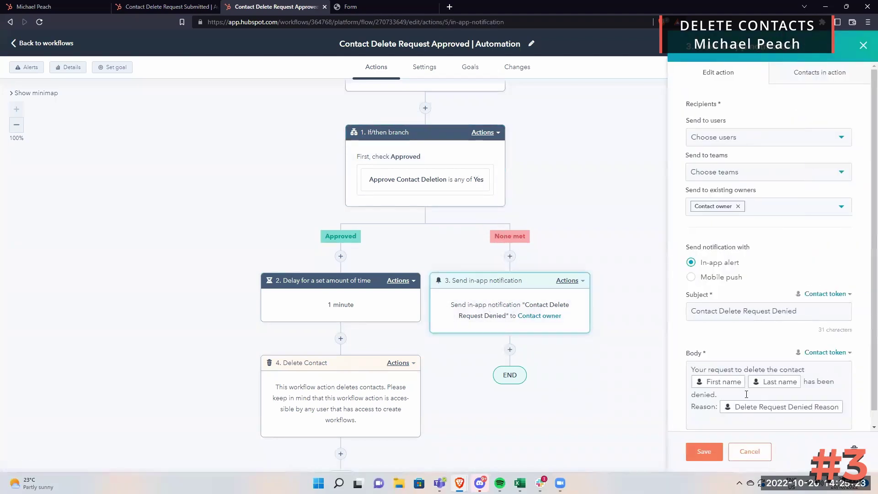
pyautogui.scroll(-1, 753, 369)
pyautogui.click(750, 452)
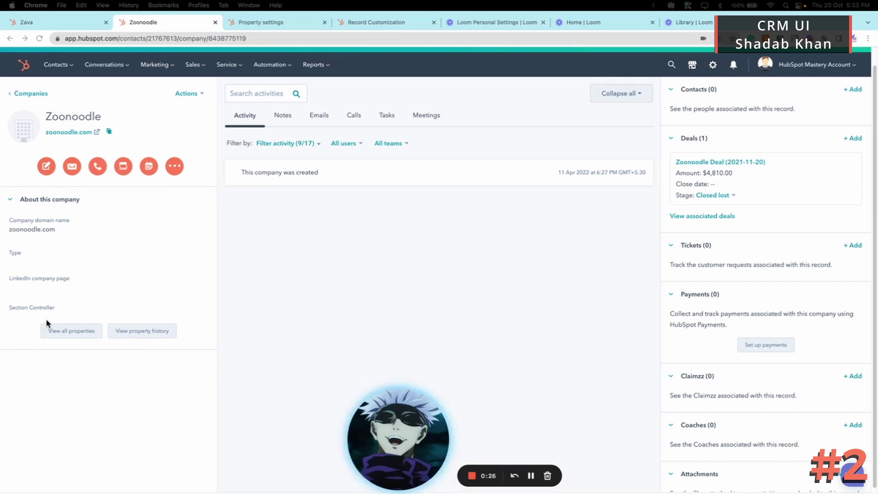
# Set the Zoonoodle company's Section Controller to Size & Financials and Location Information, save the change and reload the record
pyautogui.moveTo(50, 314)
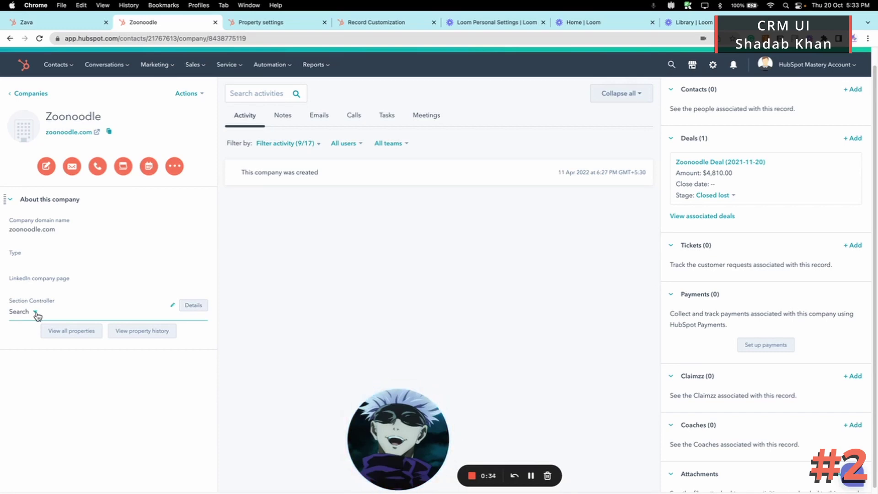
pyautogui.click(36, 313)
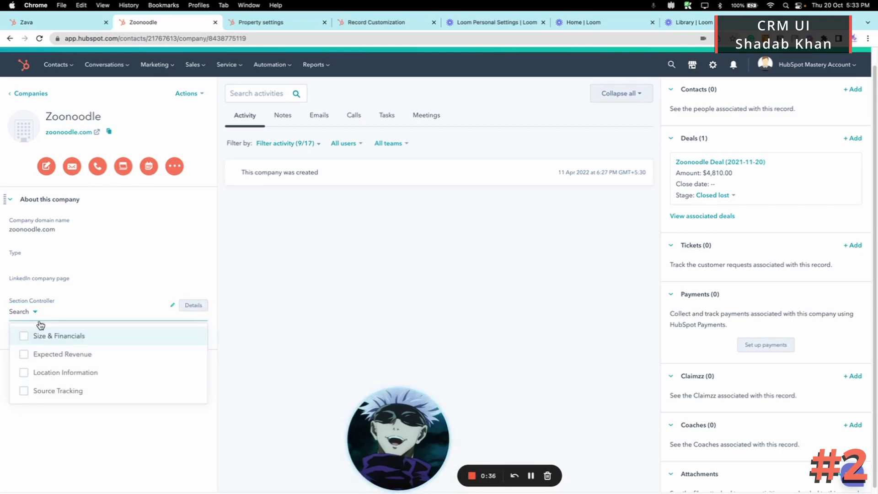
pyautogui.click(266, 314)
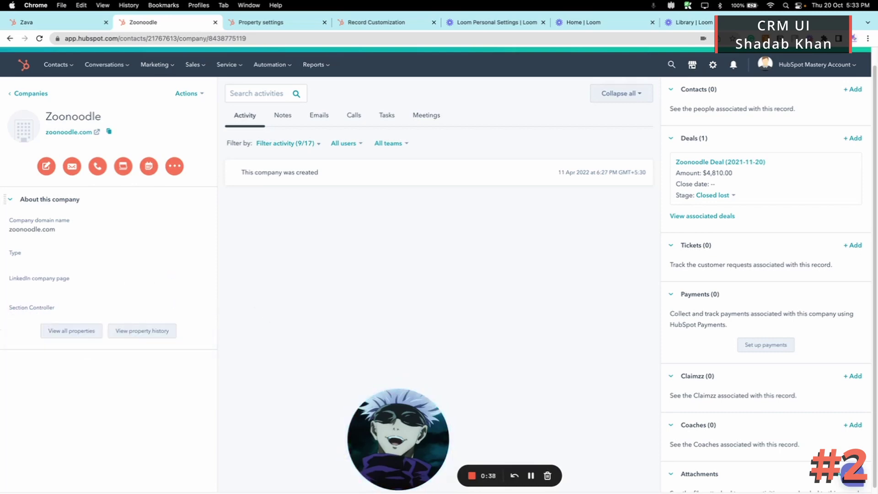
pyautogui.click(27, 313)
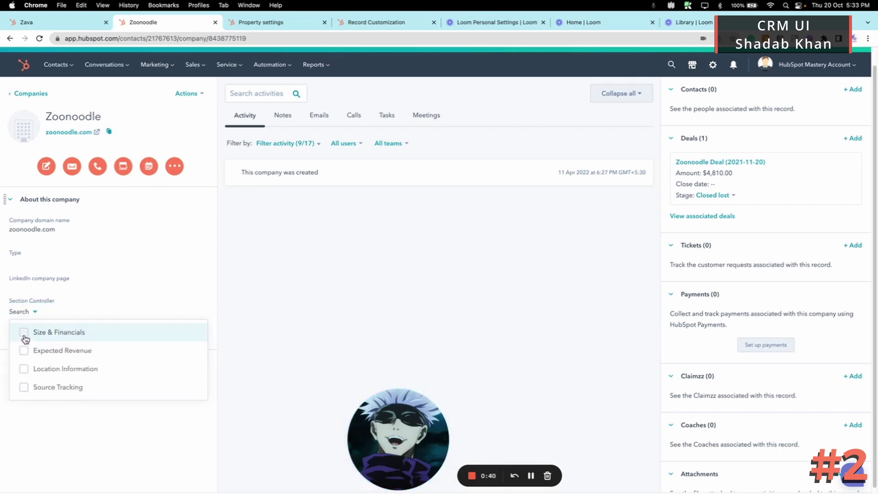
pyautogui.click(26, 335)
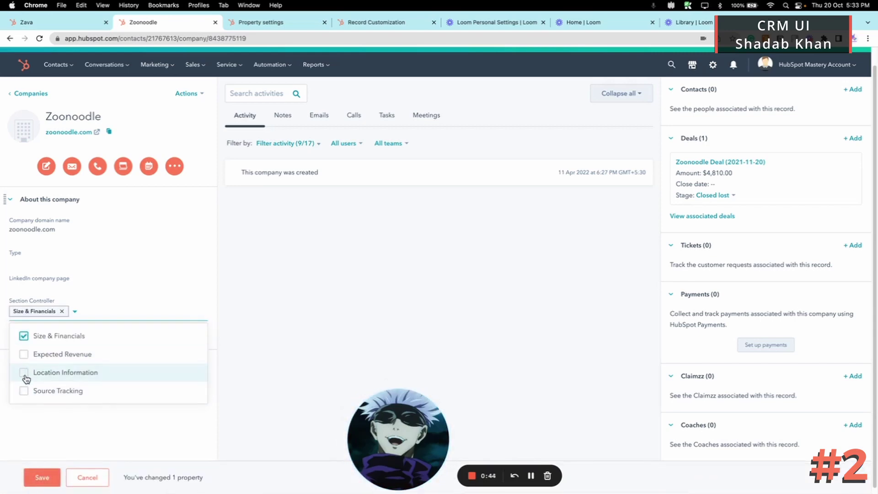
pyautogui.click(26, 376)
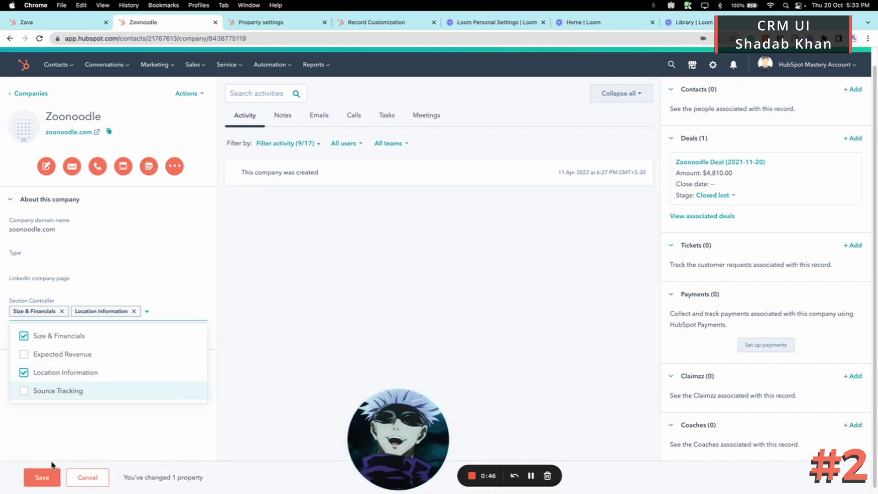
pyautogui.click(52, 464)
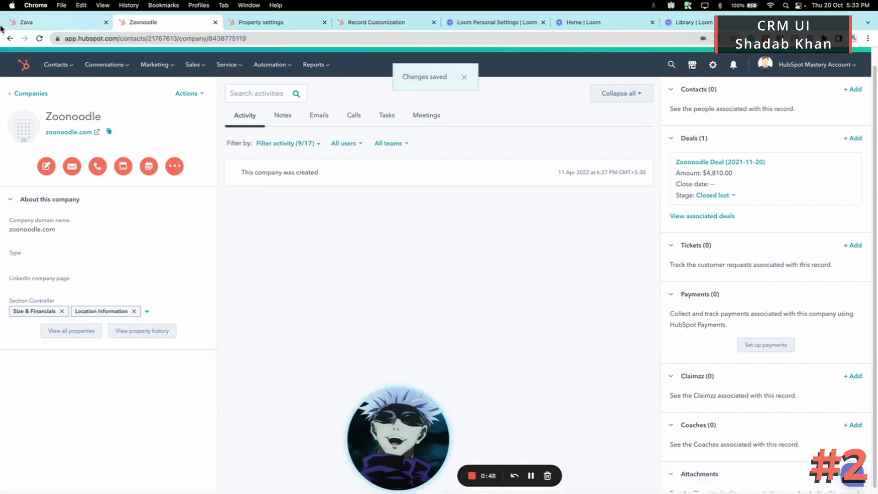
pyautogui.click(39, 38)
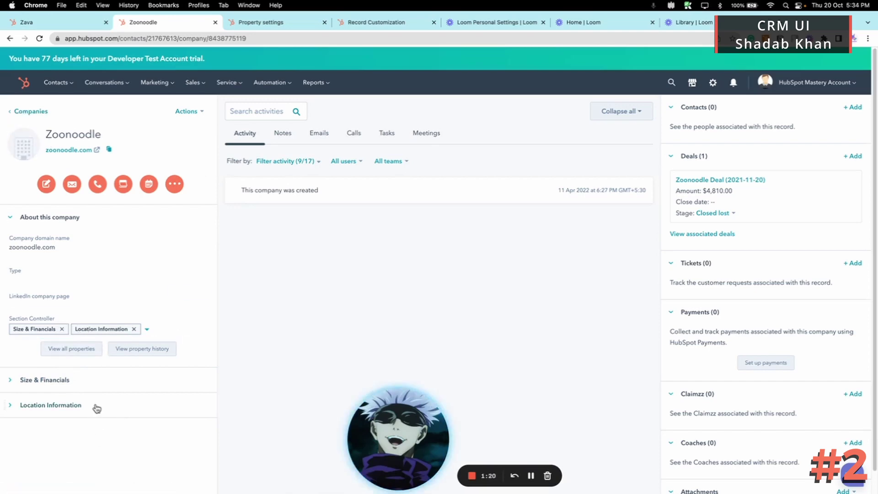
# Expand and inspect the Location Information and Size & Financials sections of the company record, collapsing each one again
pyautogui.click(26, 412)
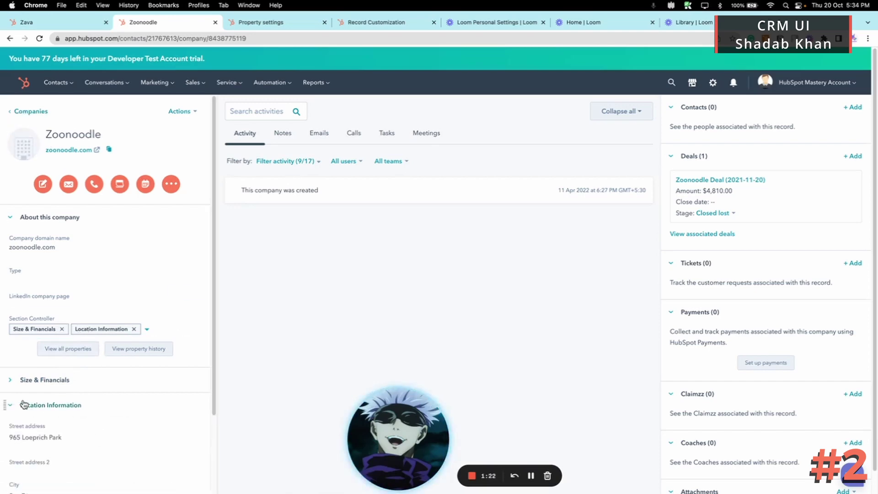
pyautogui.scroll(-3, 24, 406)
pyautogui.click(13, 326)
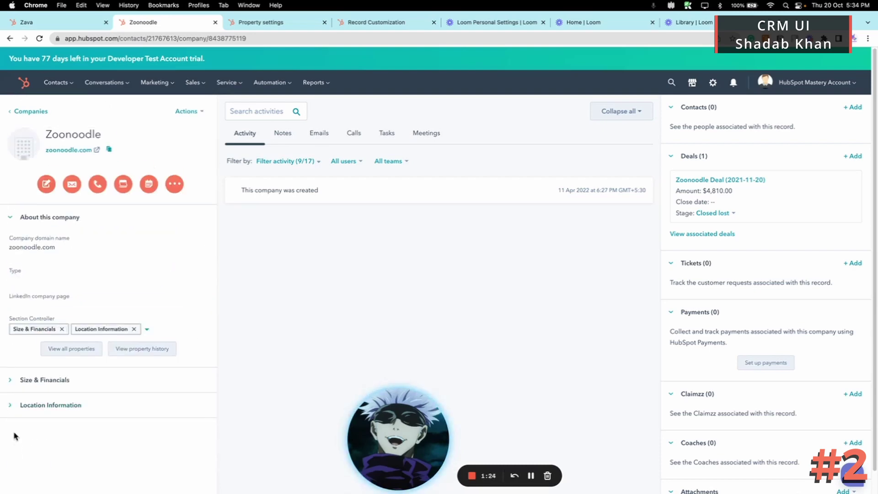
pyautogui.click(12, 380)
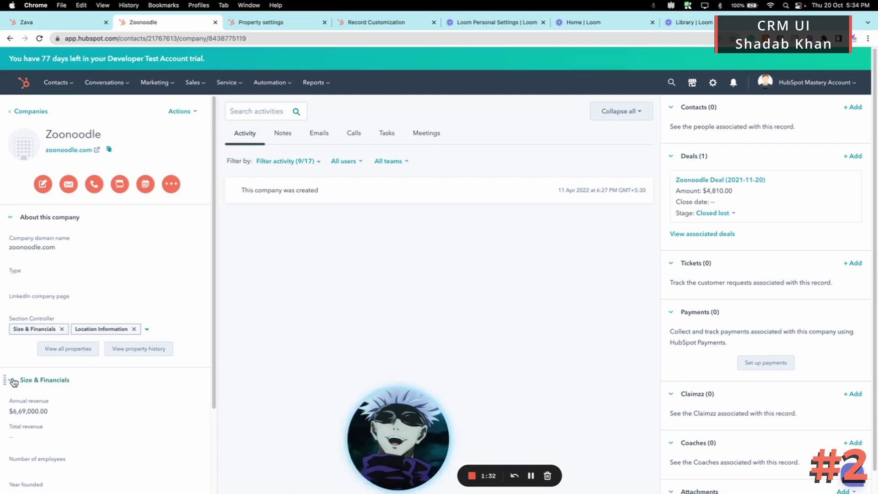
pyautogui.click(12, 380)
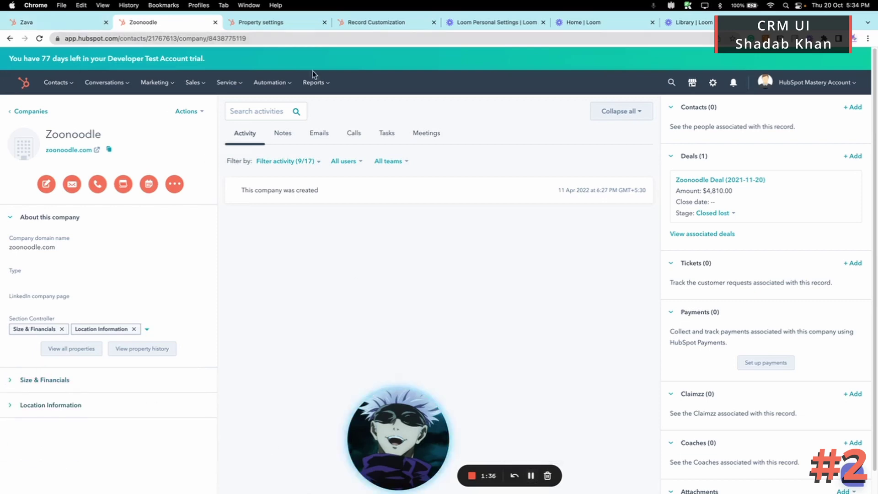
# Review the Size & Financials section's conditional property and value in the company record's sidebar customization, along with the other sections' visibility rules
pyautogui.click(361, 23)
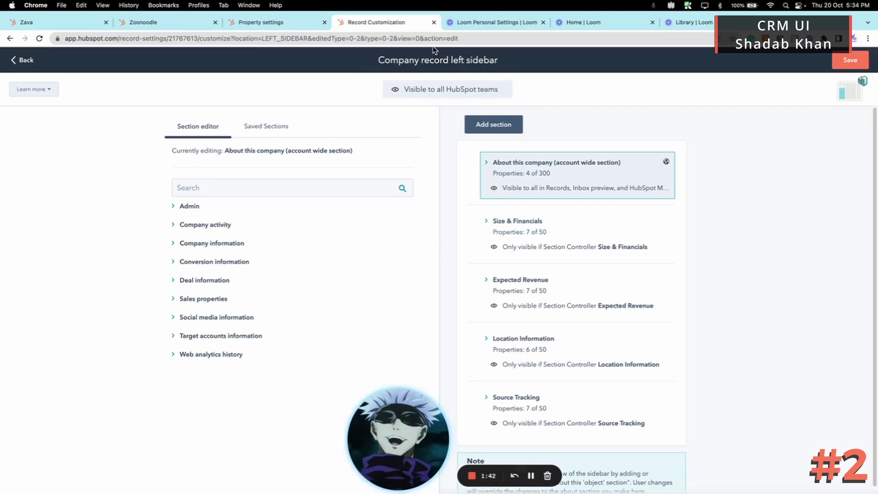
pyautogui.click(502, 221)
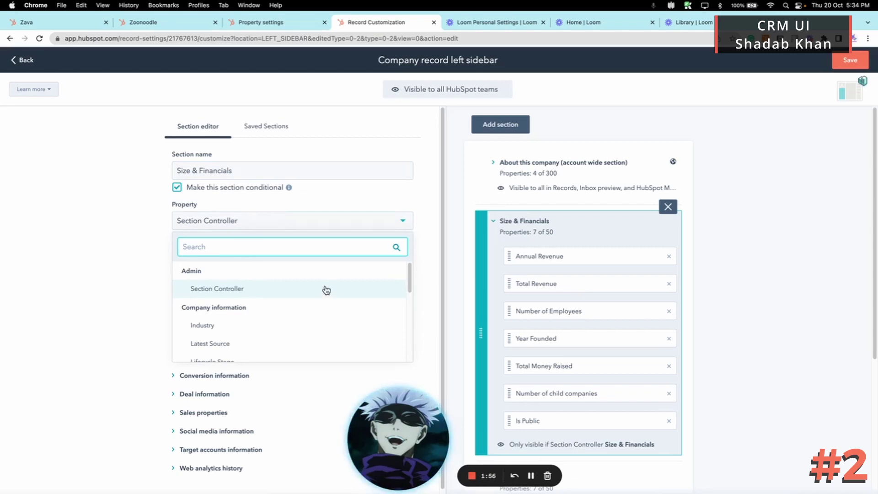
pyautogui.click(141, 277)
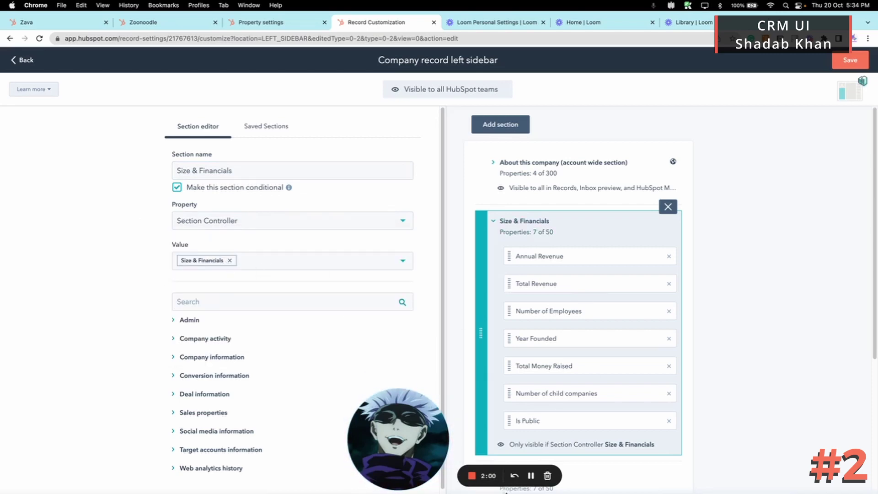
pyautogui.scroll(-5, 660, 396)
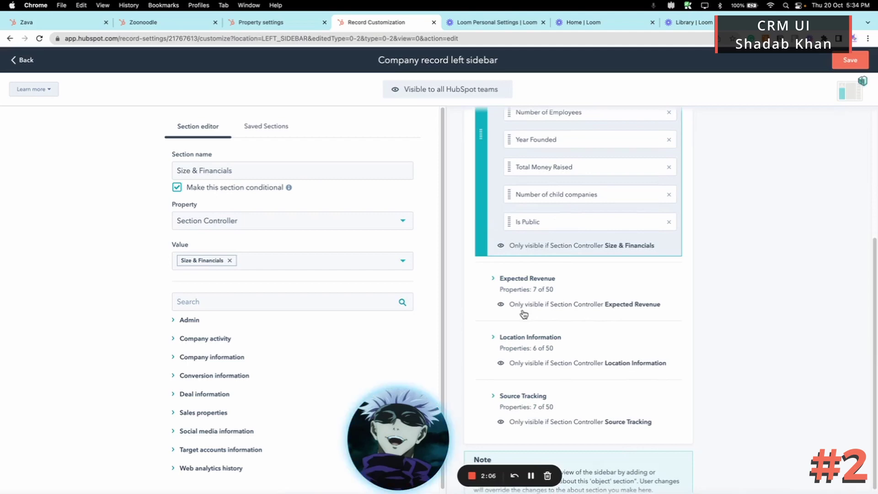
pyautogui.scroll(1, 545, 302)
pyautogui.scroll(5, 544, 302)
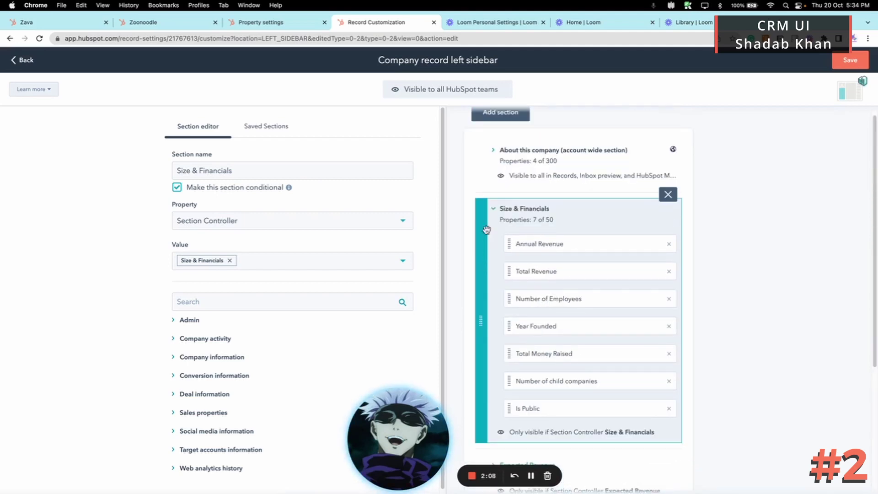
pyautogui.click(495, 219)
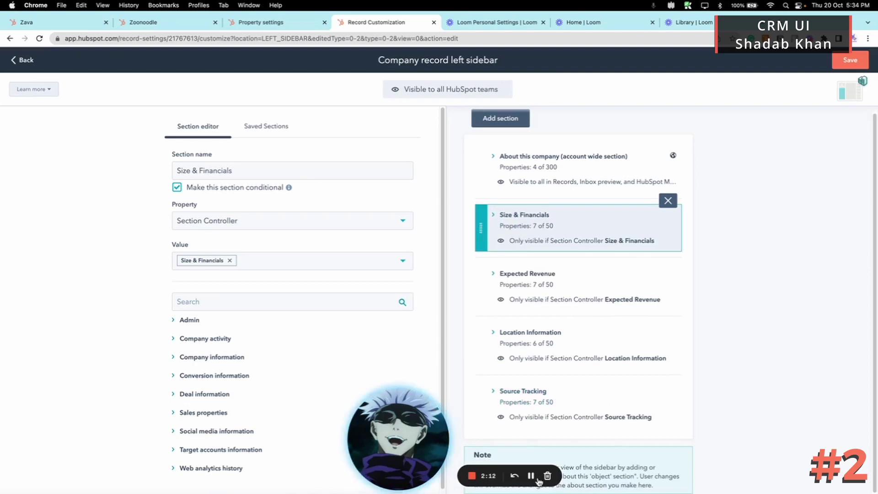
# Review the Section Controller company property's checkbox options and its access settings, closing both without changes
pyautogui.click(269, 23)
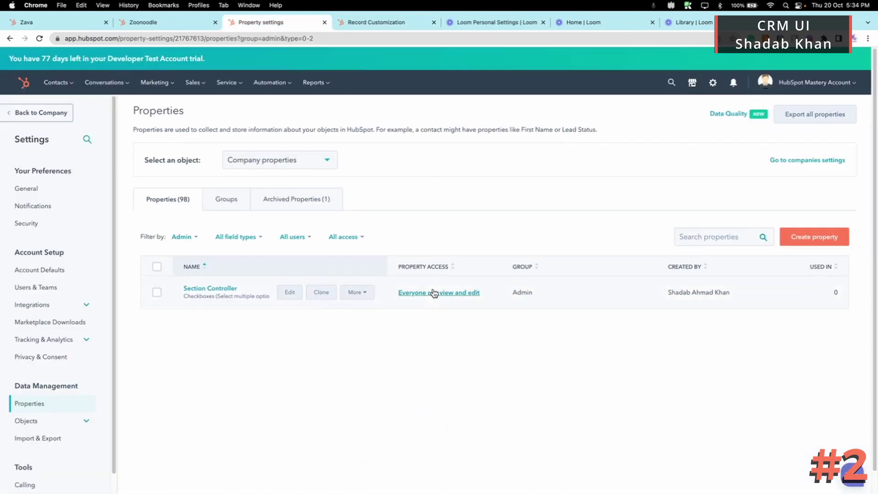
pyautogui.click(298, 292)
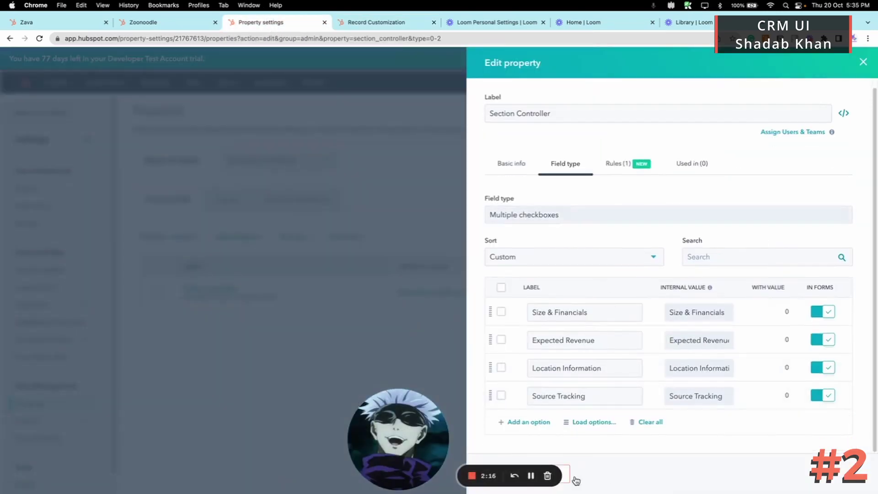
pyautogui.click(531, 475)
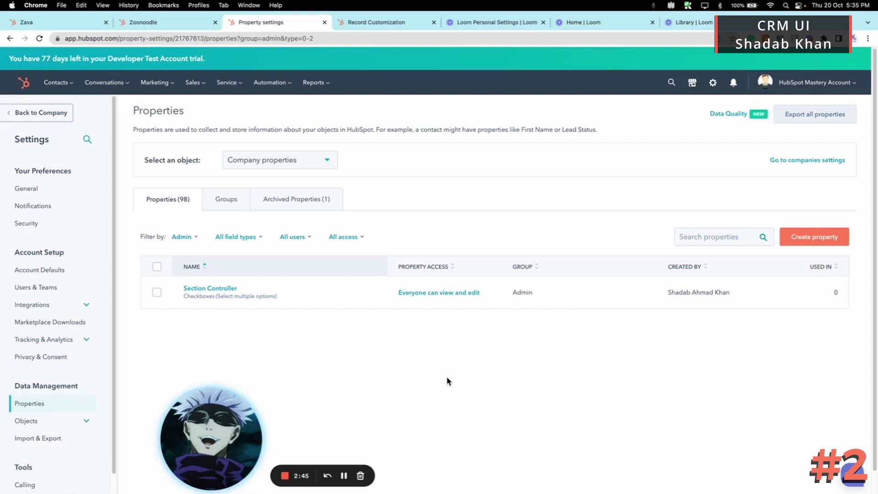
pyautogui.click(450, 294)
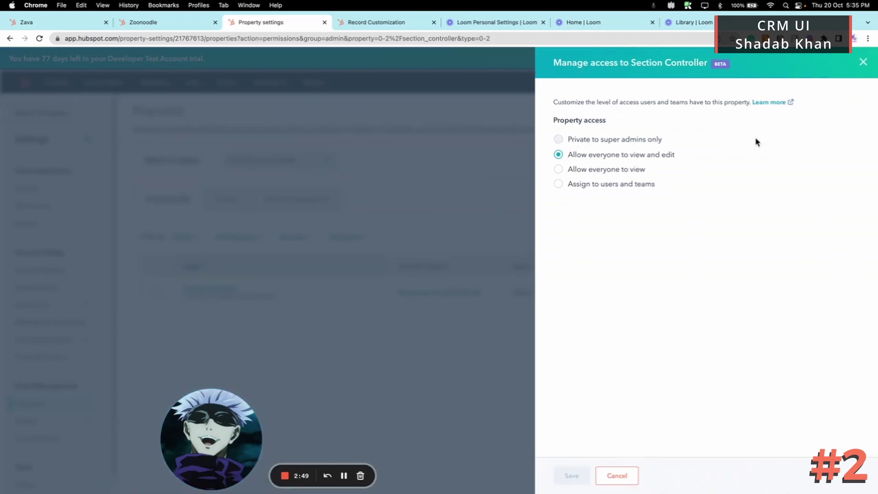
pyautogui.click(863, 62)
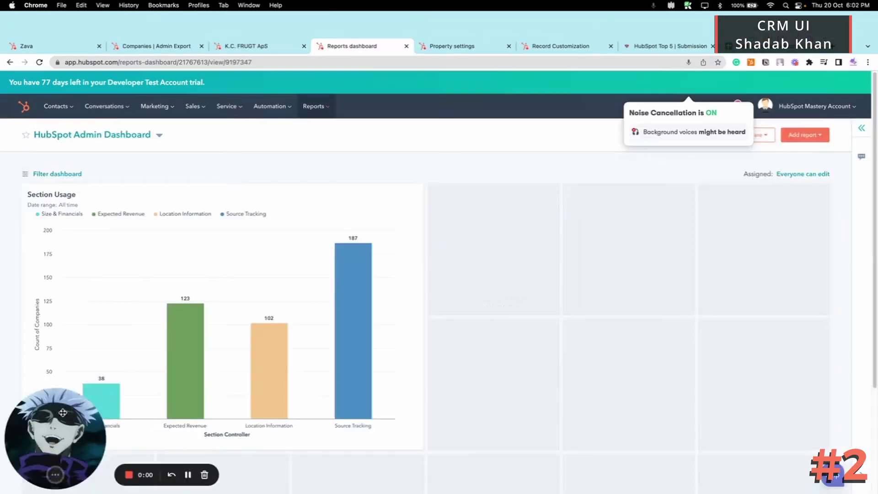
pyautogui.moveTo(62, 412); pyautogui.dragTo(531, 413)
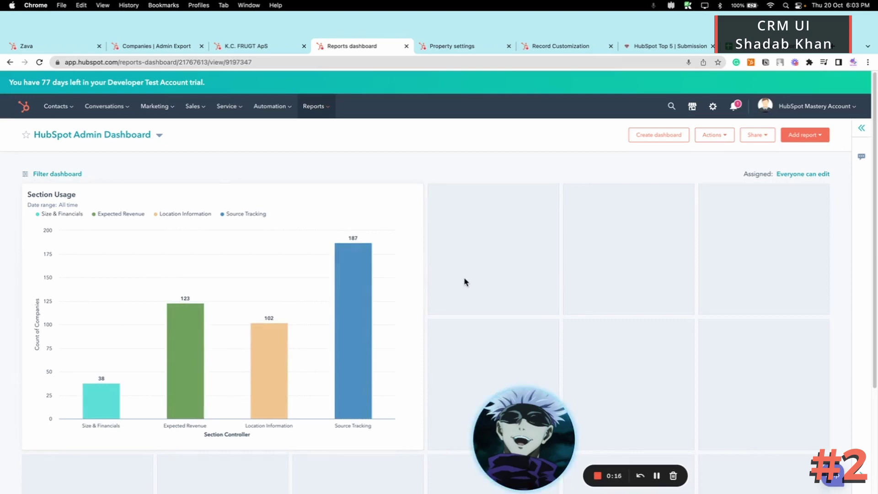
pyautogui.moveTo(365, 259)
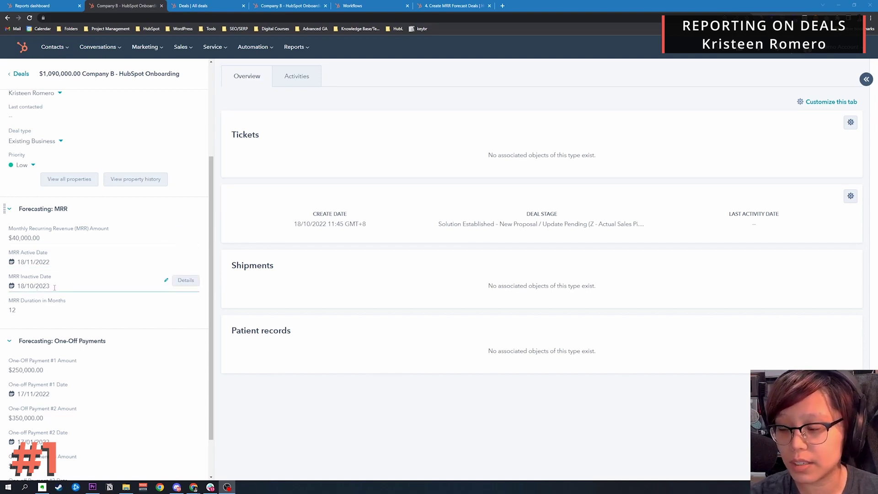
# Examine the Company B - HubSpot Onboarding deal's total amount, MRR forecasting fields including duration in months, and one-off payment amounts and dates
pyautogui.doubleClick(21, 311)
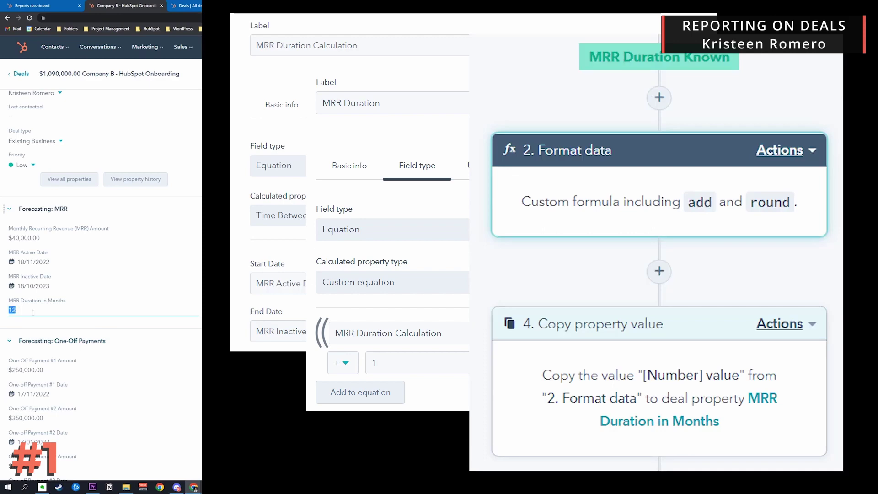
pyautogui.scroll(-1, 44, 347)
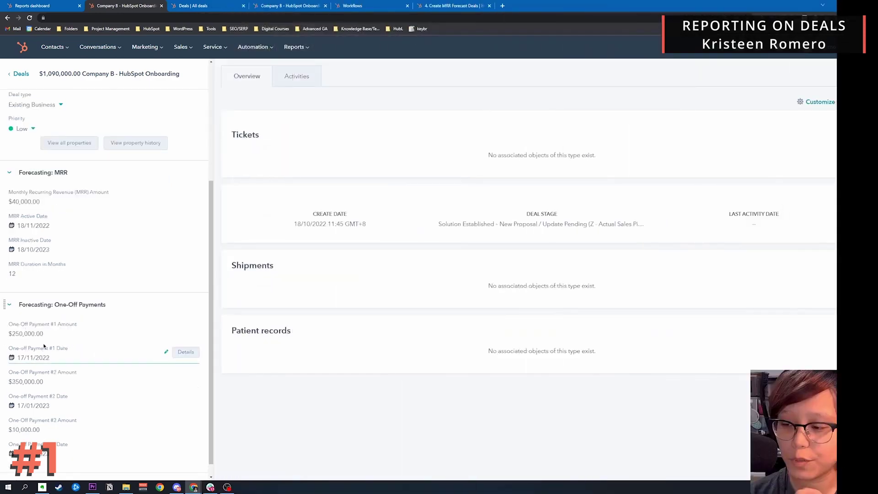
pyautogui.scroll(-1, 28, 332)
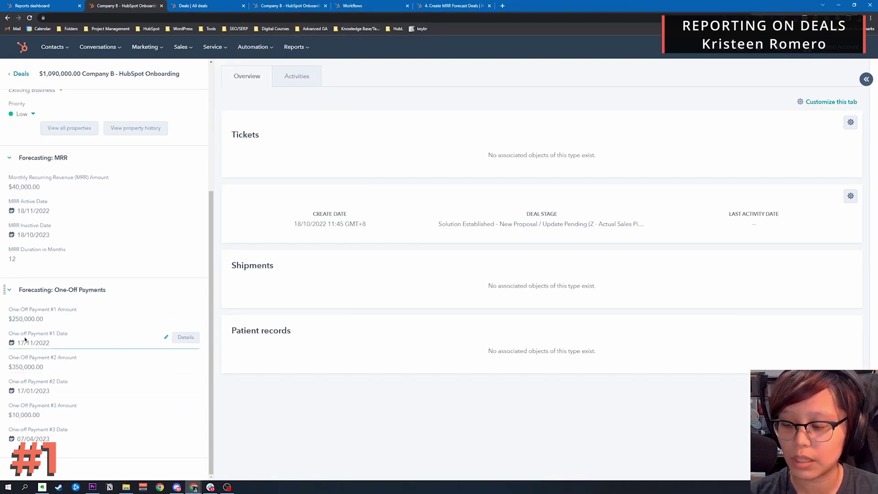
pyautogui.scroll(5, 107, 434)
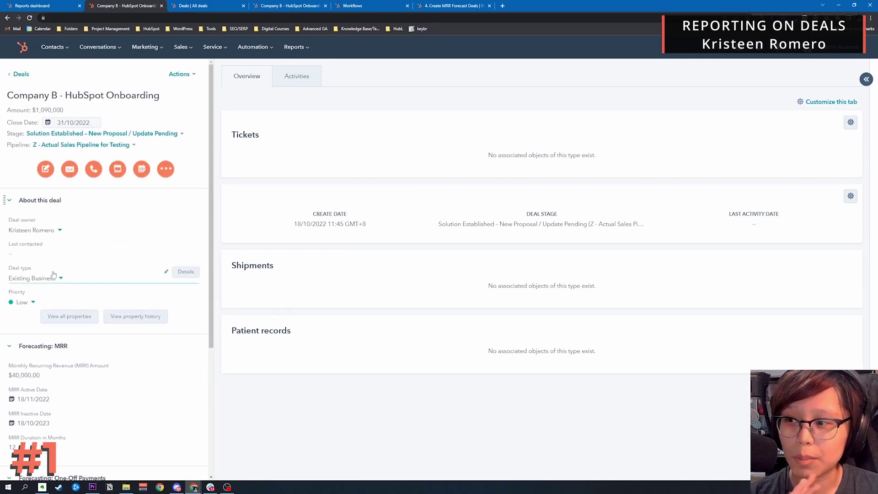
pyautogui.scroll(-2, 69, 366)
pyautogui.scroll(2, 70, 369)
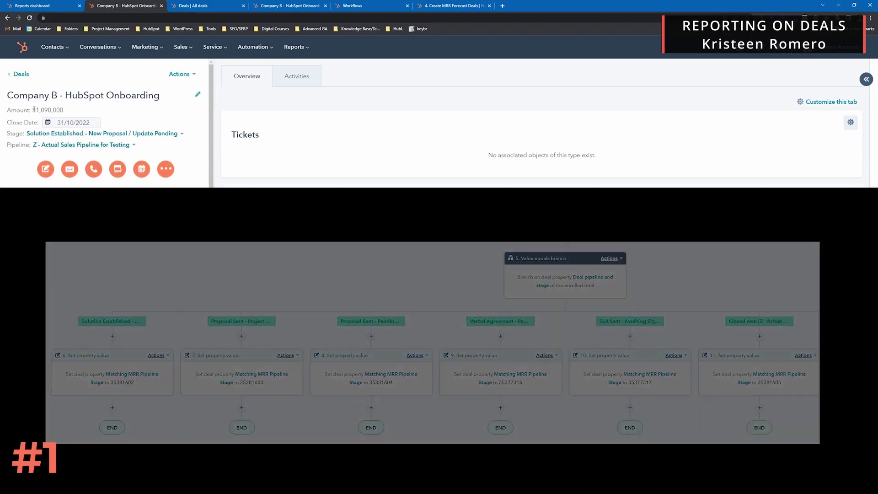
pyautogui.moveTo(32, 111); pyautogui.dragTo(69, 112)
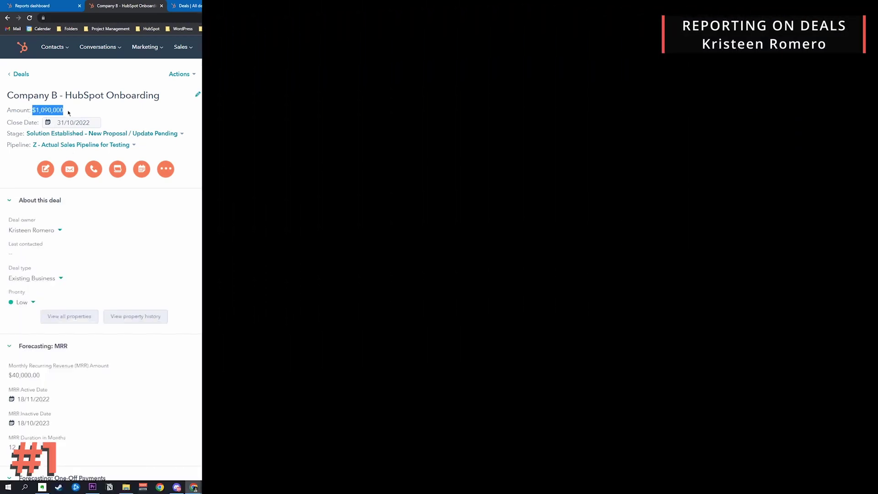
pyautogui.click(93, 287)
pyautogui.scroll(-3, 93, 287)
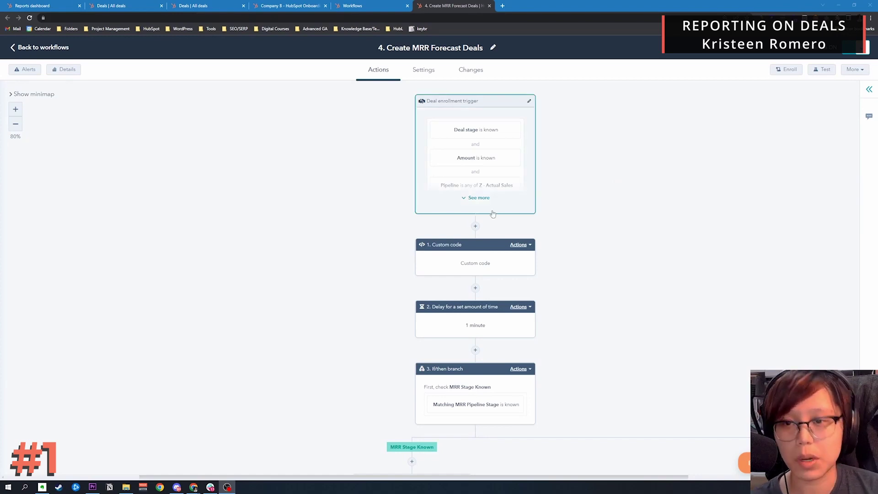
# Review the Create MRR Forecast Deals workflow's actions from the enrollment trigger through the MRR Stage Known and Has MRR branches
pyautogui.scroll(-5, 503, 220)
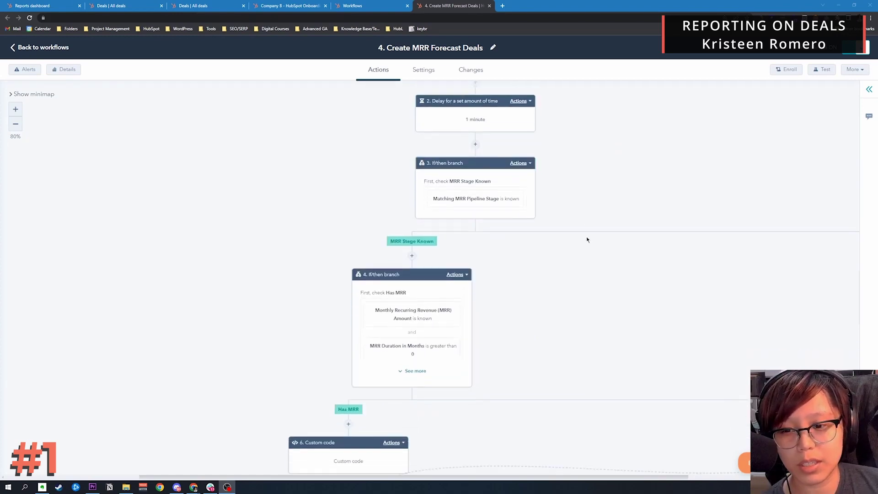
pyautogui.scroll(-4, 557, 236)
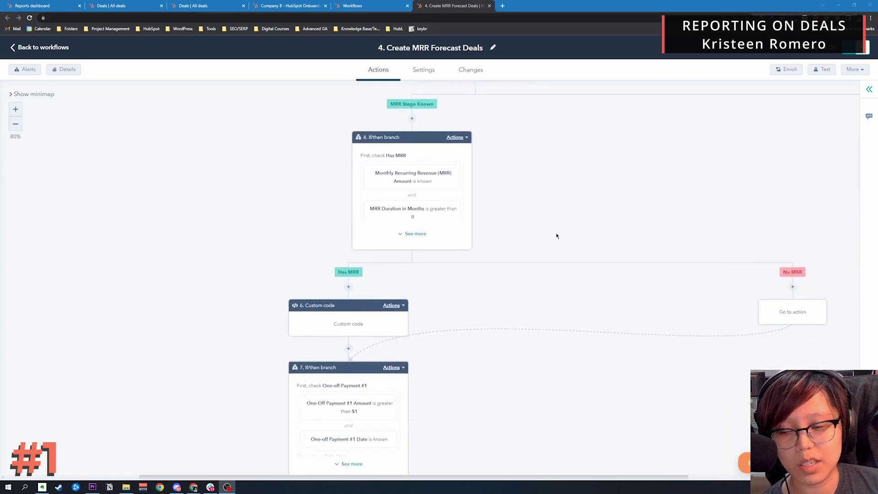
pyautogui.scroll(3, 555, 235)
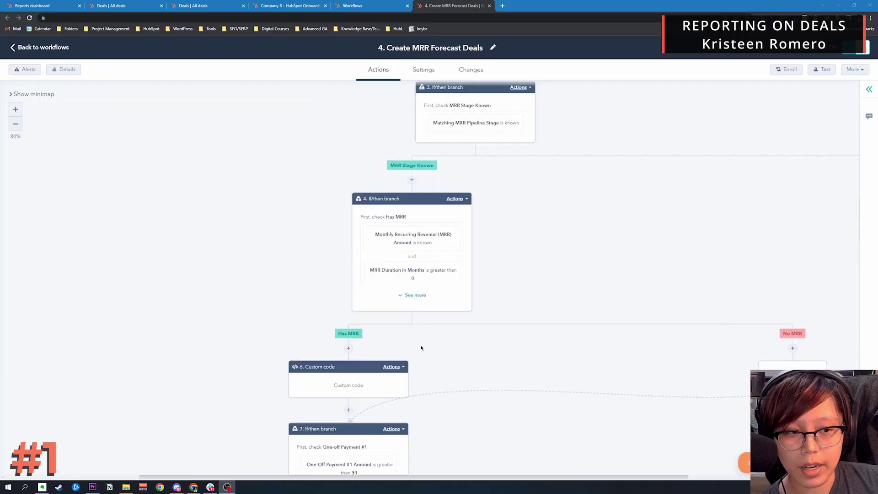
# Open the workflow's first custom code action, located before the 1-minute delay, and view its code in full screen
pyautogui.scroll(5, 421, 346)
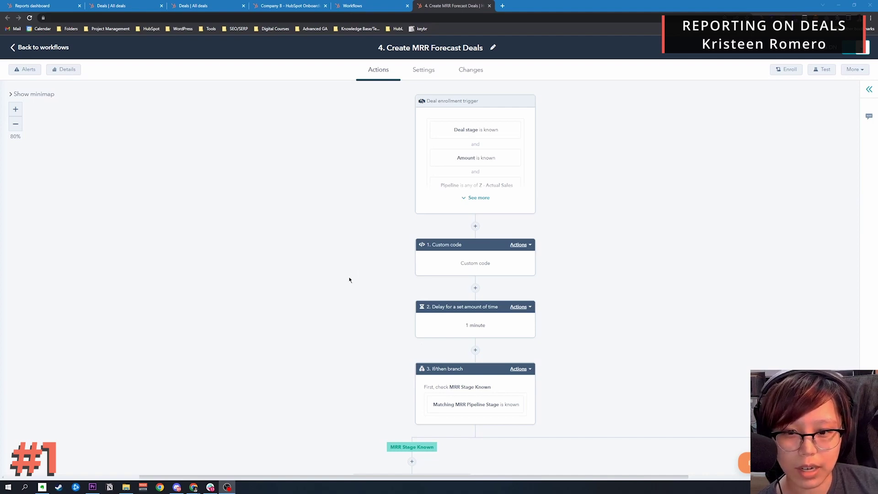
pyautogui.scroll(-7, 350, 280)
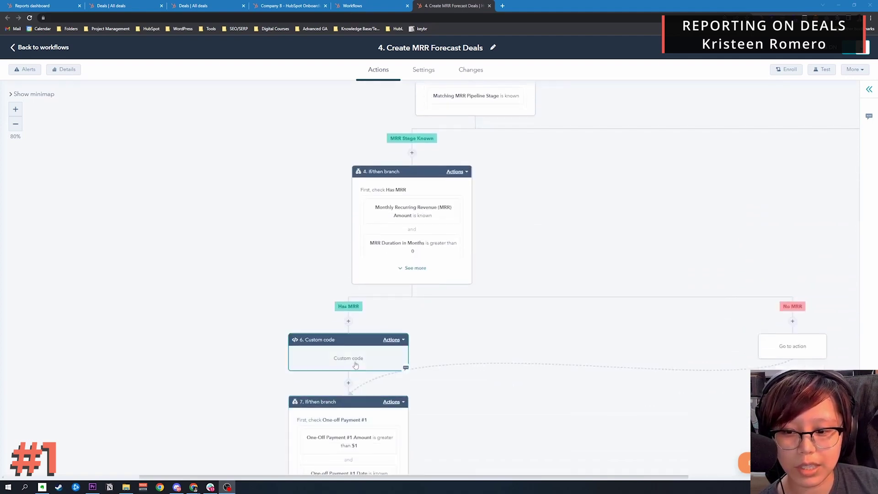
pyautogui.scroll(3, 356, 364)
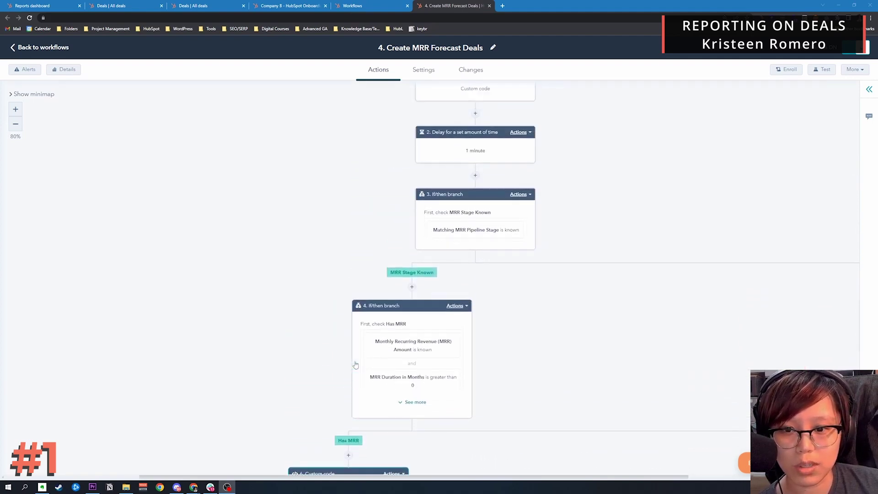
pyautogui.scroll(4, 355, 365)
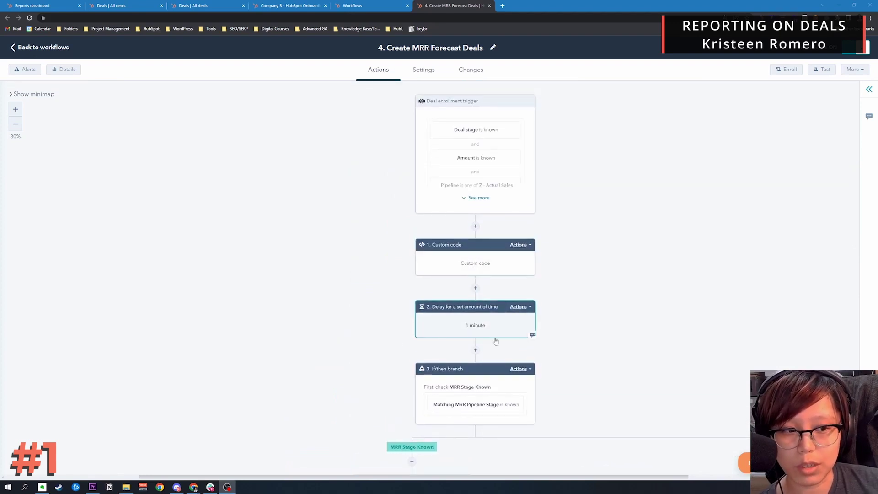
pyautogui.click(464, 256)
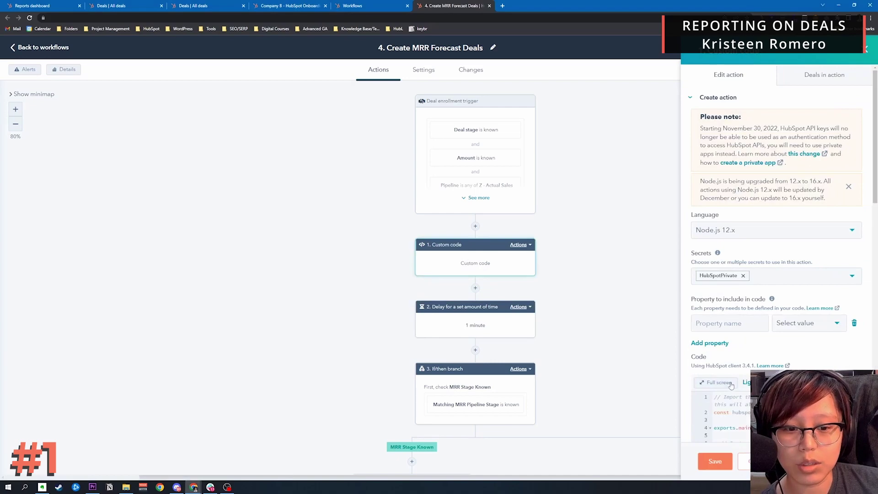
pyautogui.click(717, 383)
pyautogui.scroll(-3, 395, 365)
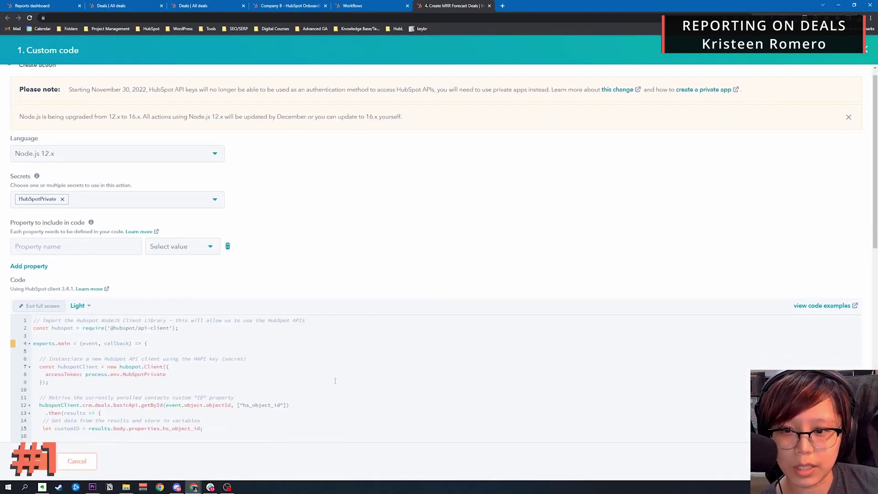